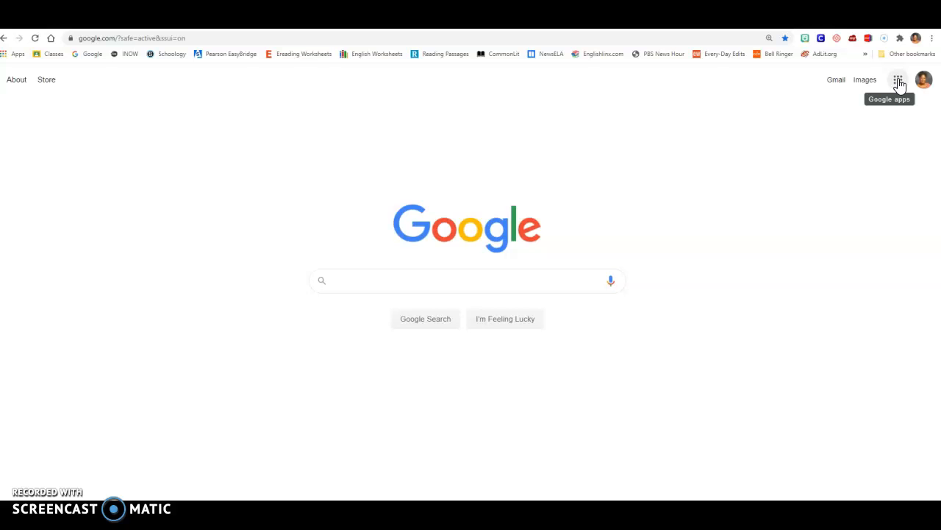
- Move Drive between Classroom and Gmail in the Google apps list, and open Google Drive
left_click(899, 81)
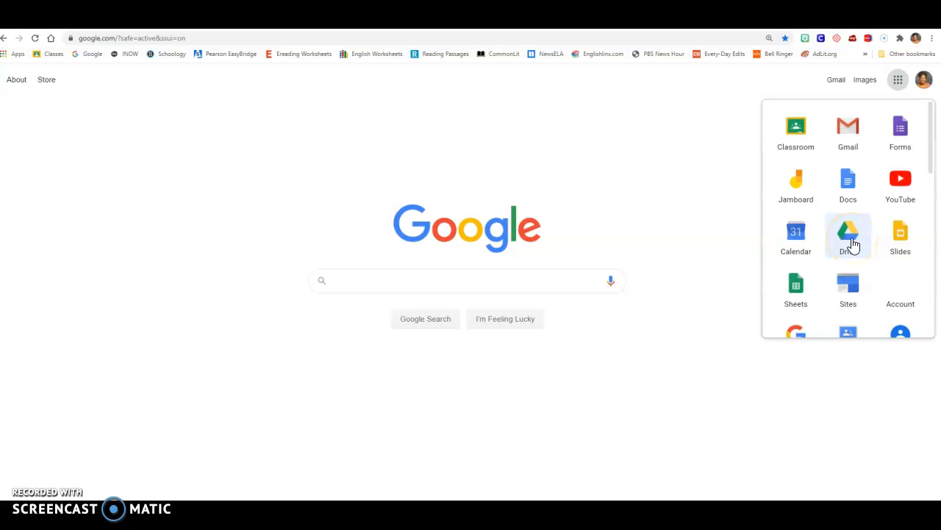
left_click_drag(852, 244, 849, 135)
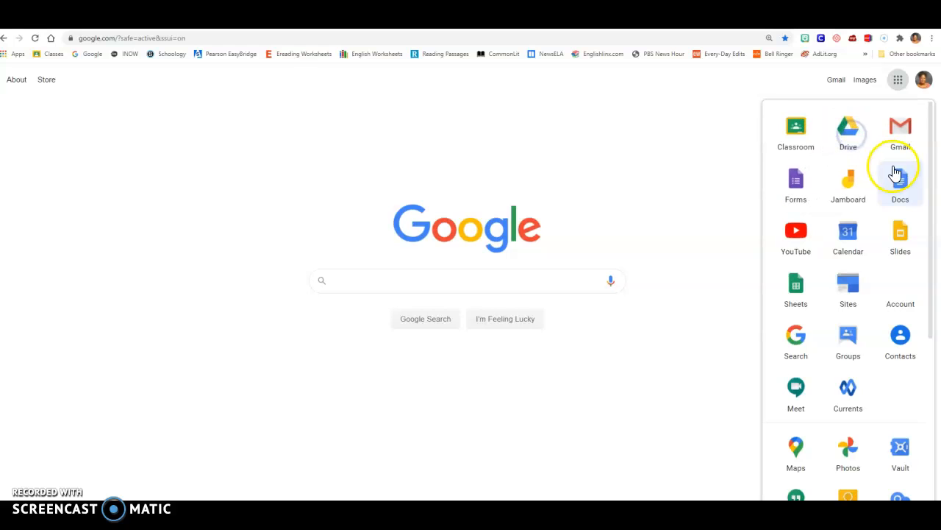
left_click(853, 143)
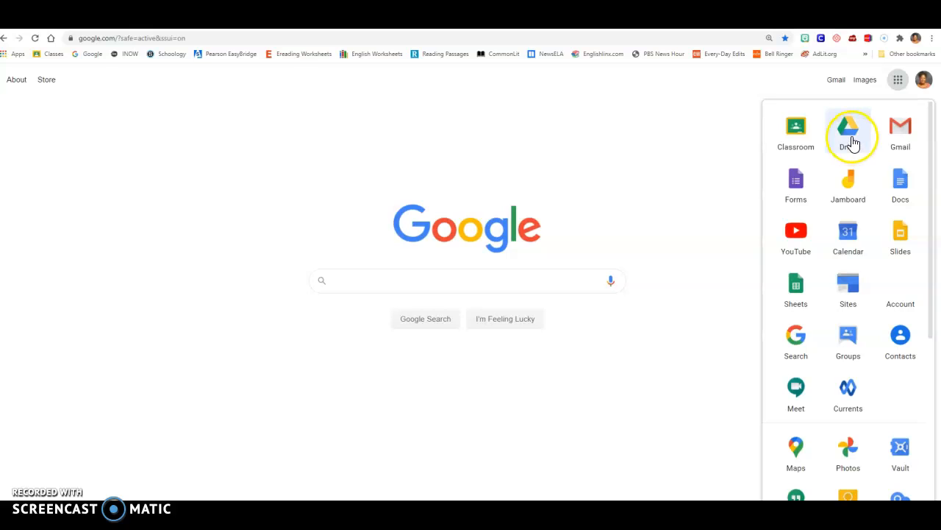
left_click(853, 143)
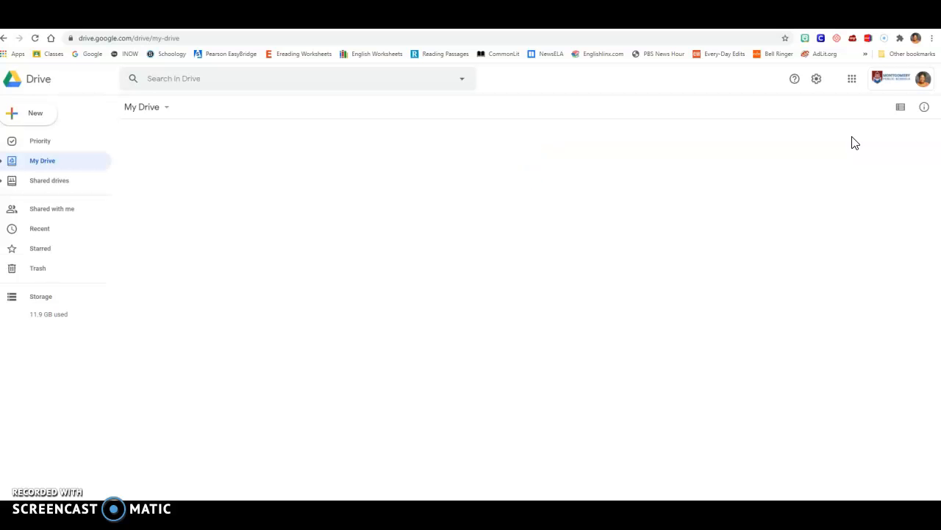
left_click(868, 133)
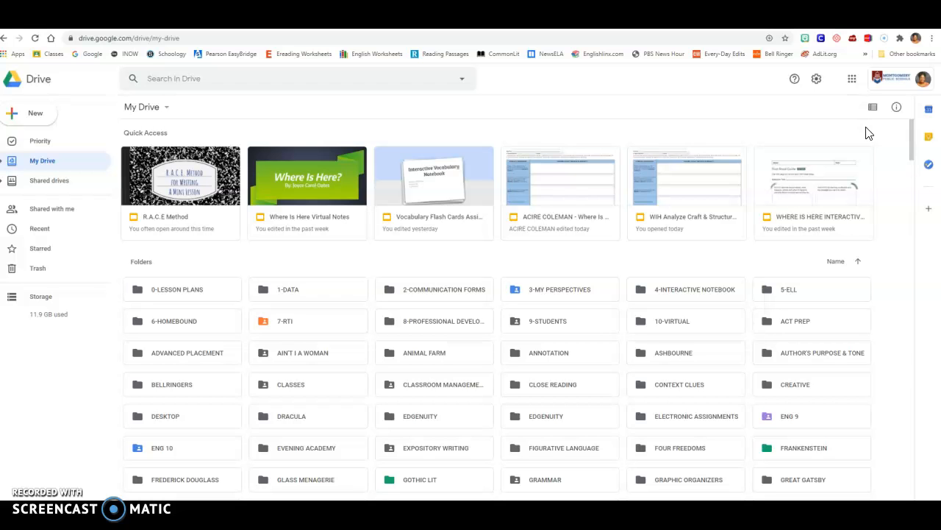
scroll(866, 132, "down", 4)
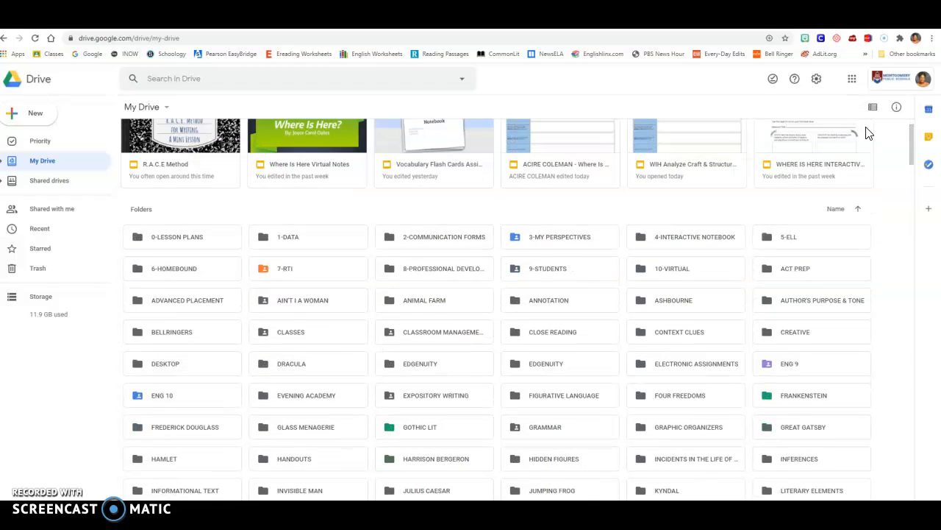
scroll(866, 133, "down", 3)
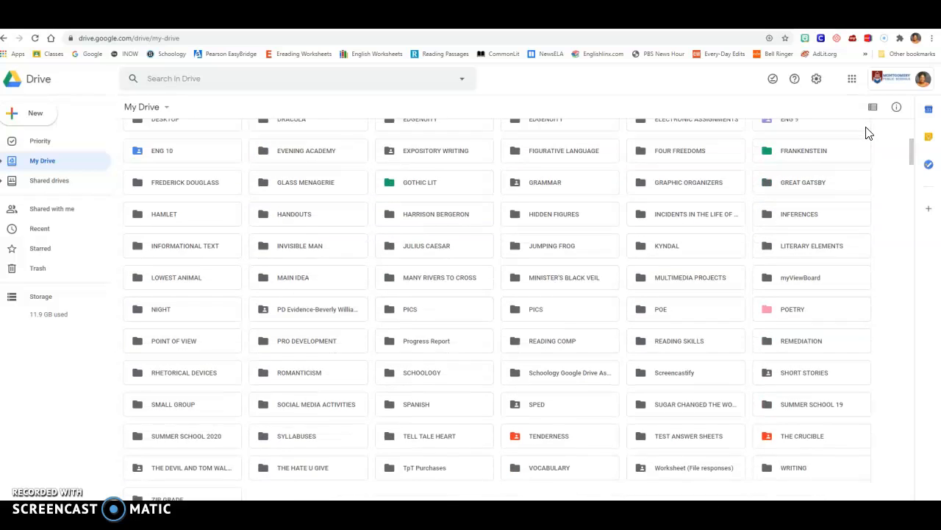
scroll(866, 132, "up", 4)
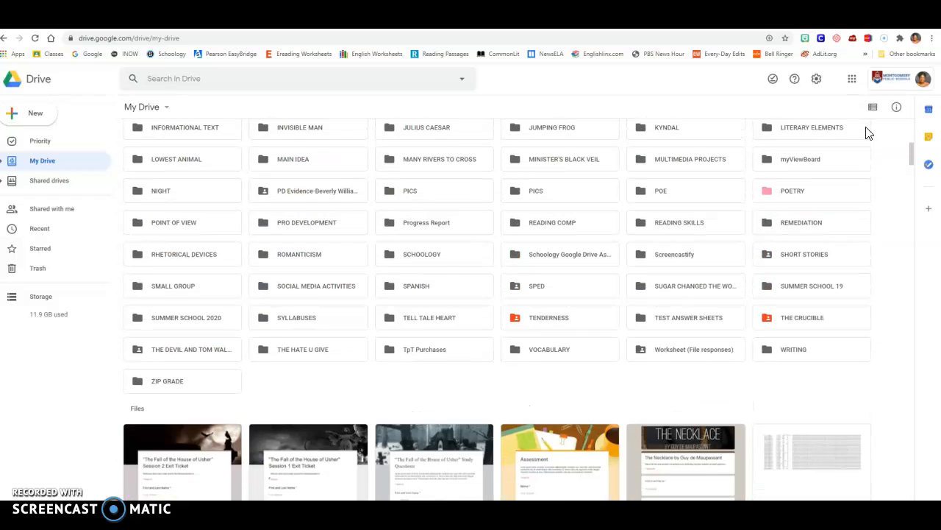
scroll(866, 132, "up", 3)
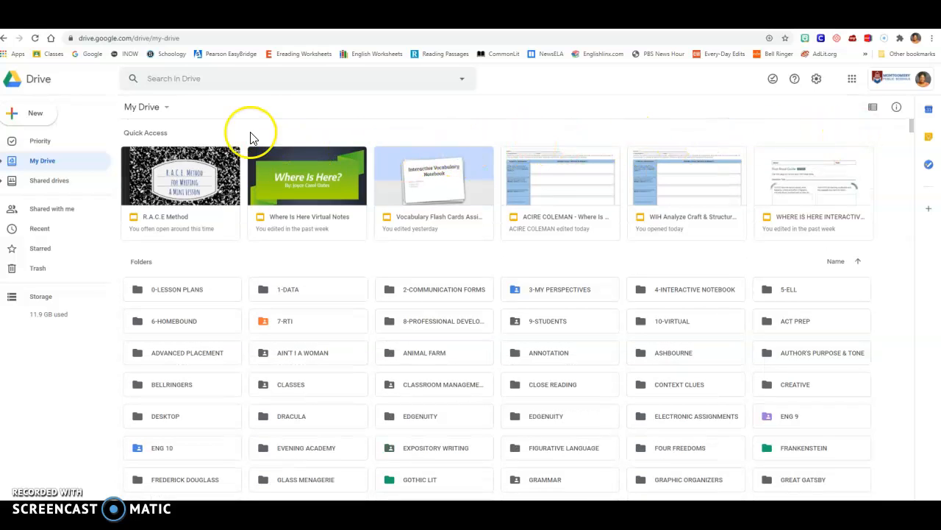
- Create a new folder named ENGLISH 10 in My Drive
left_click(35, 117)
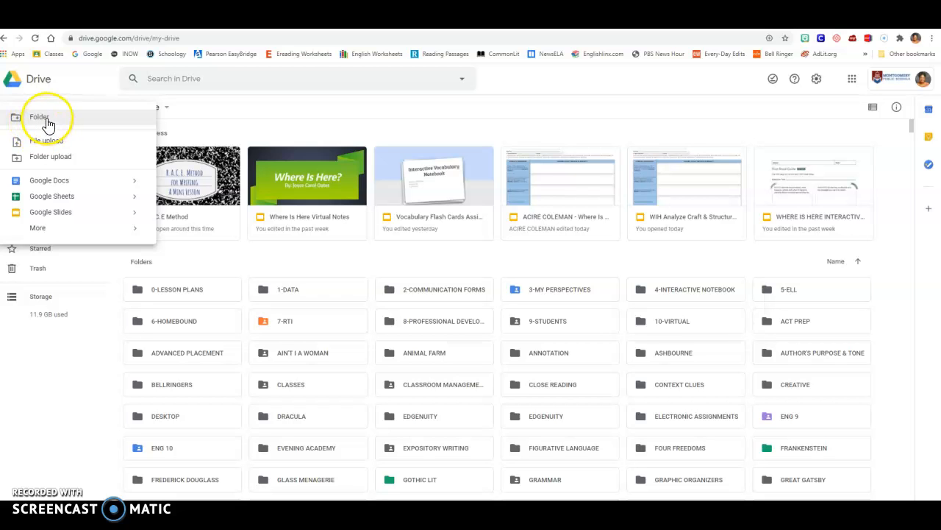
left_click(47, 121)
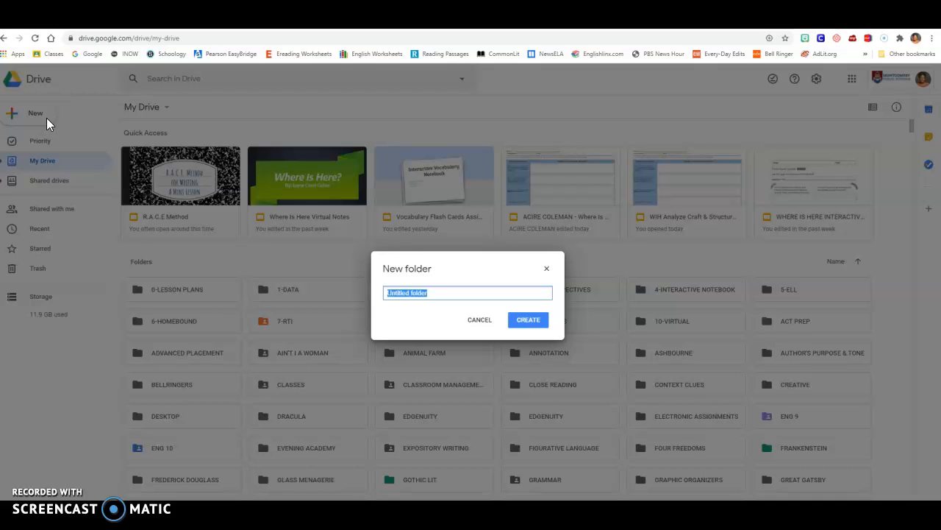
type("ENGLISH 10")
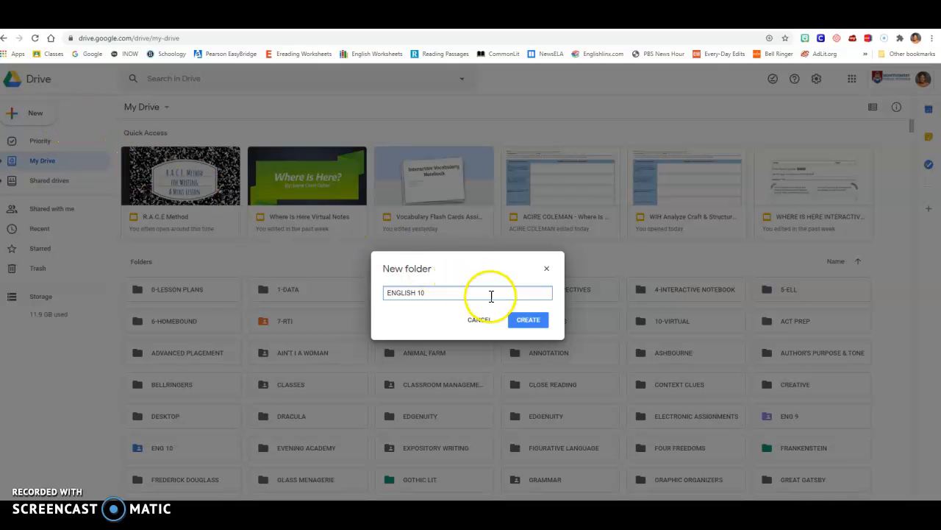
left_click(523, 324)
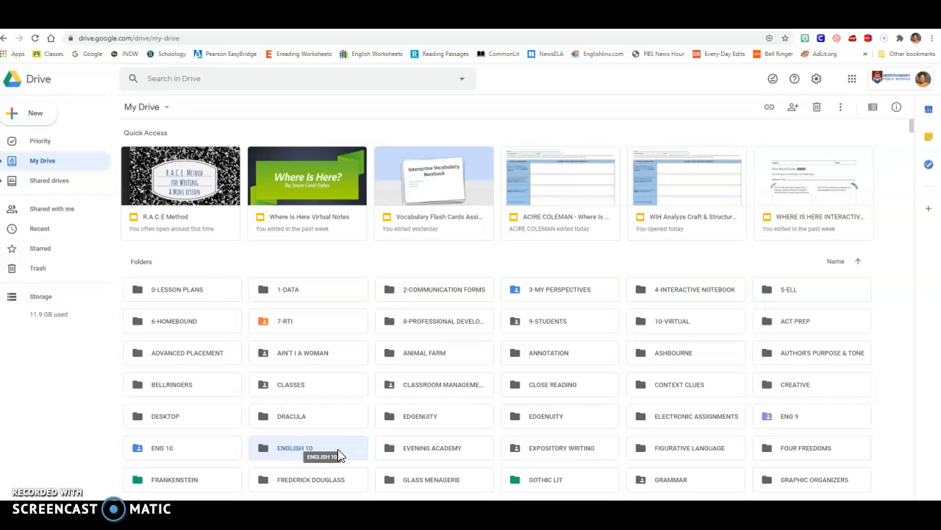
- Open the ENGLISH 10 folder and upload the PDF WIH FIRST READ GUIDE 3RD from the Downloads folder into it
double_click(338, 451)
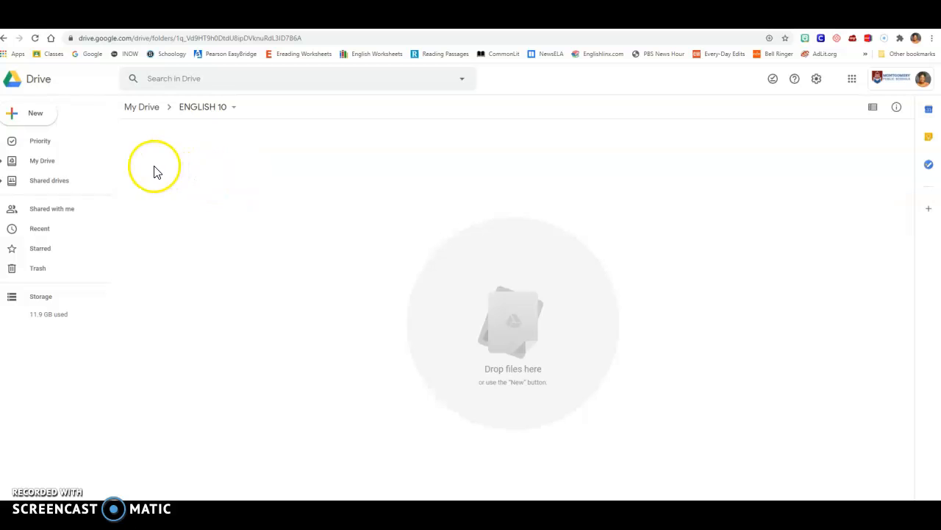
left_click(38, 120)
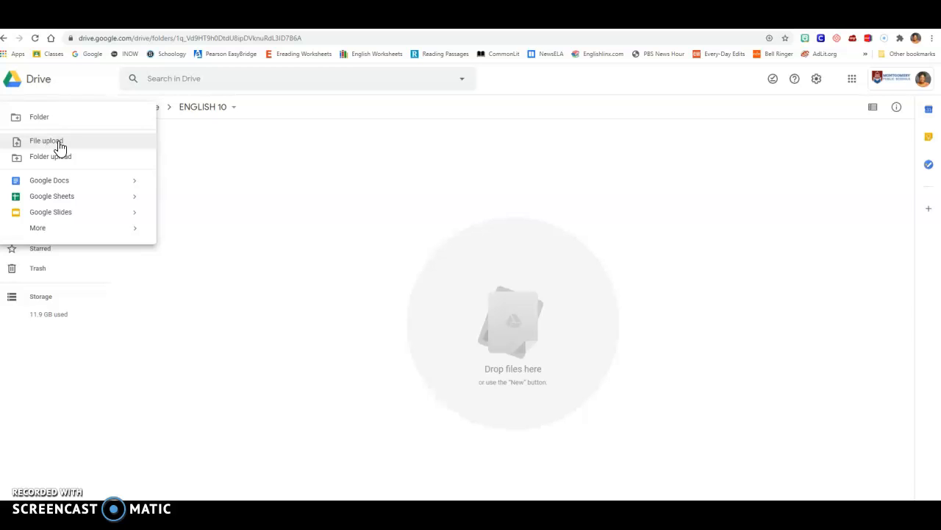
left_click(46, 140)
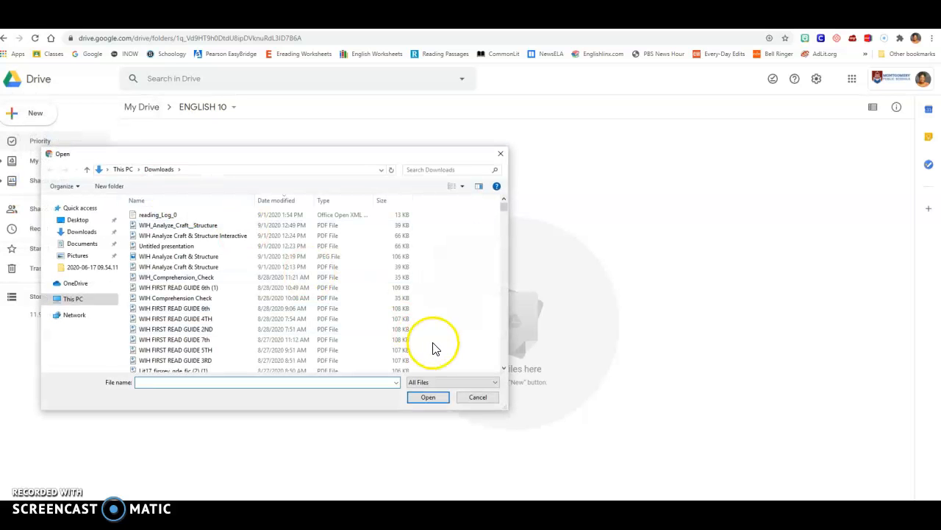
left_click(206, 361)
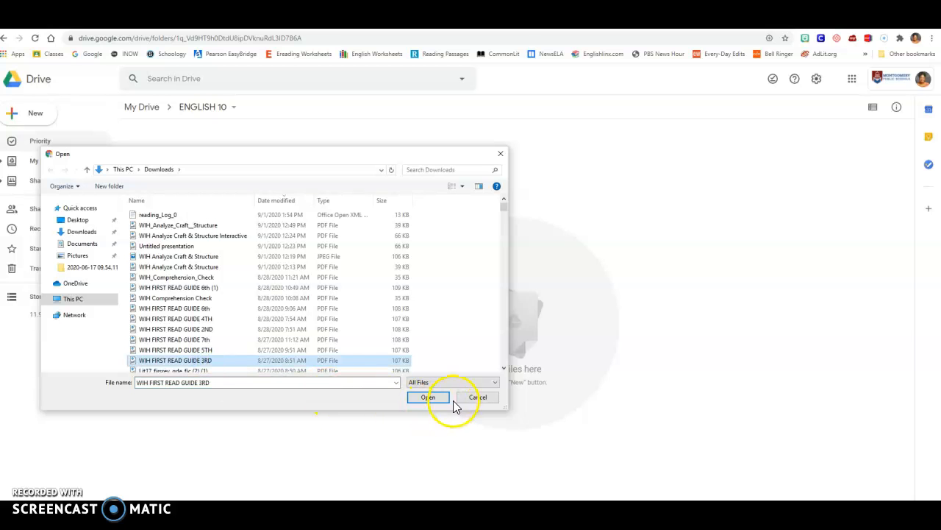
left_click(429, 397)
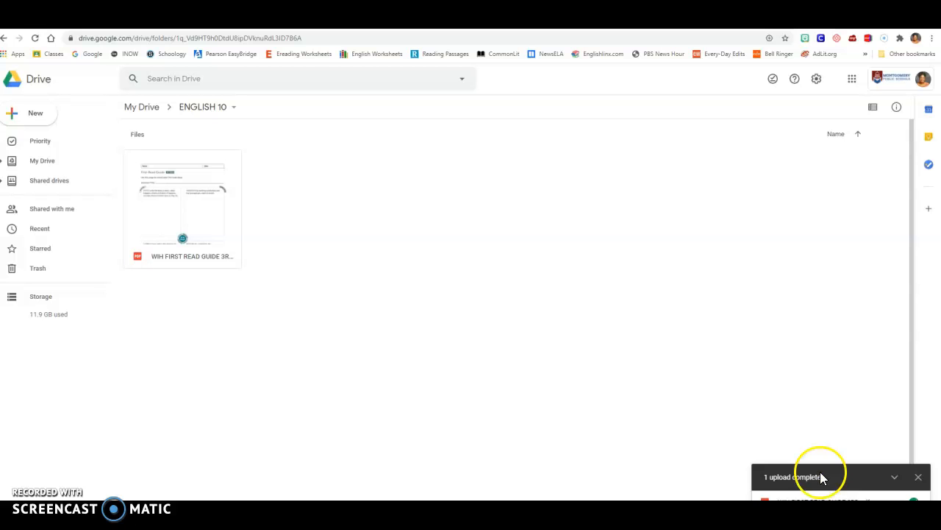
- Preview the uploaded WIH FIRST READ GUIDE 3RD PDF and open it with DocHub - PDF Sign and Edit
double_click(189, 225)
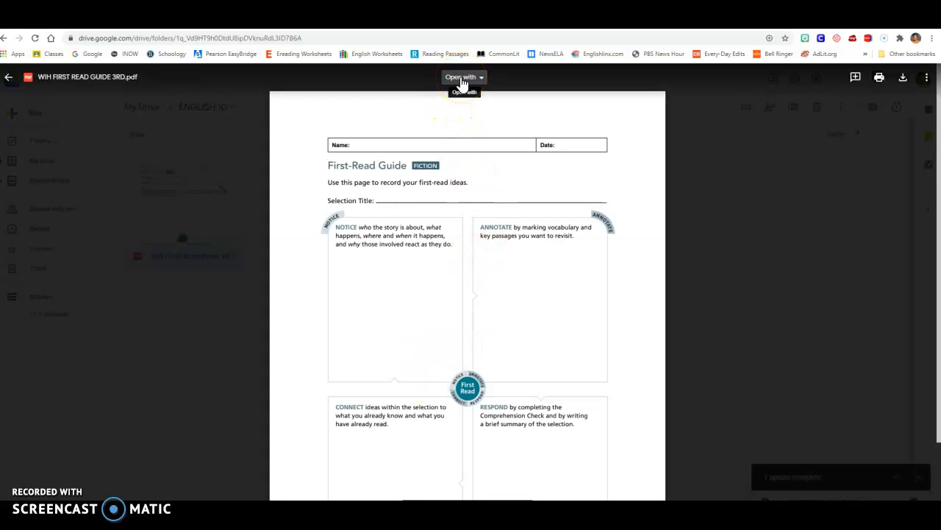
left_click(462, 78)
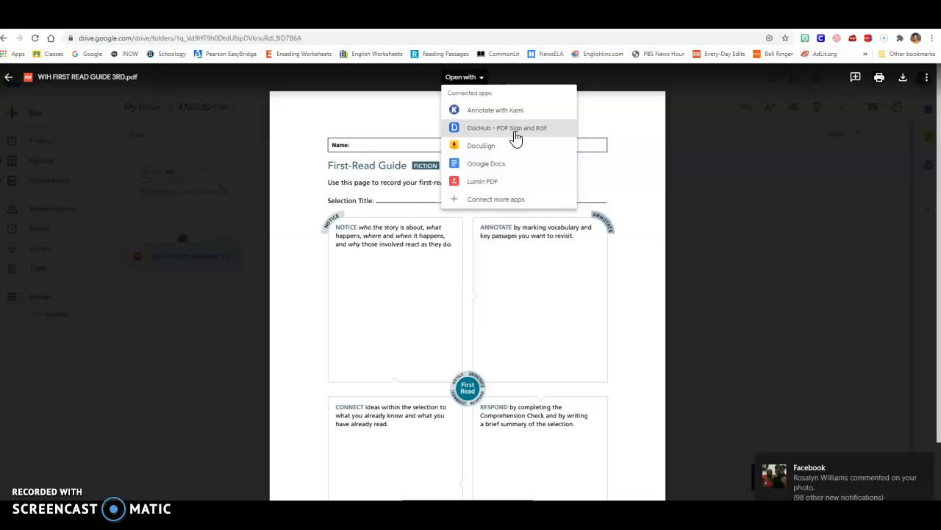
left_click(516, 137)
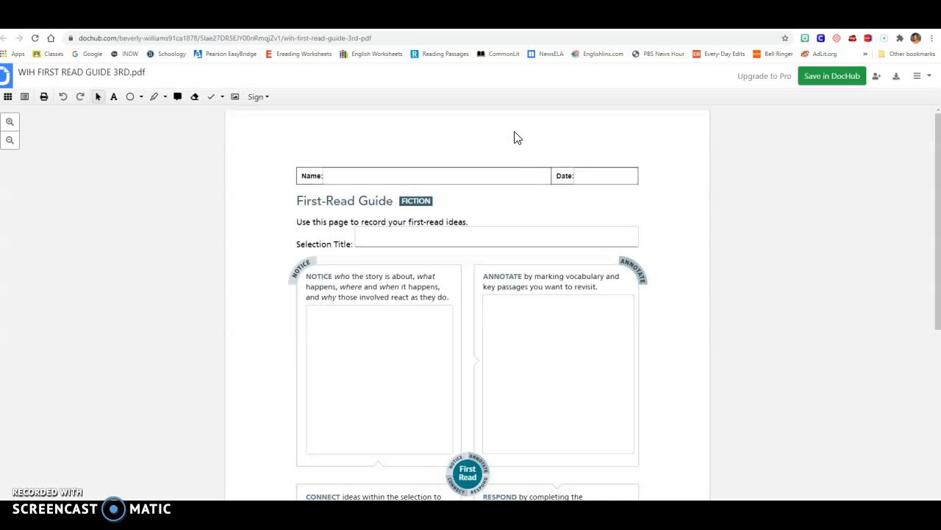
left_click(498, 171)
scroll(511, 293, "down", 2)
scroll(510, 292, "up", 2)
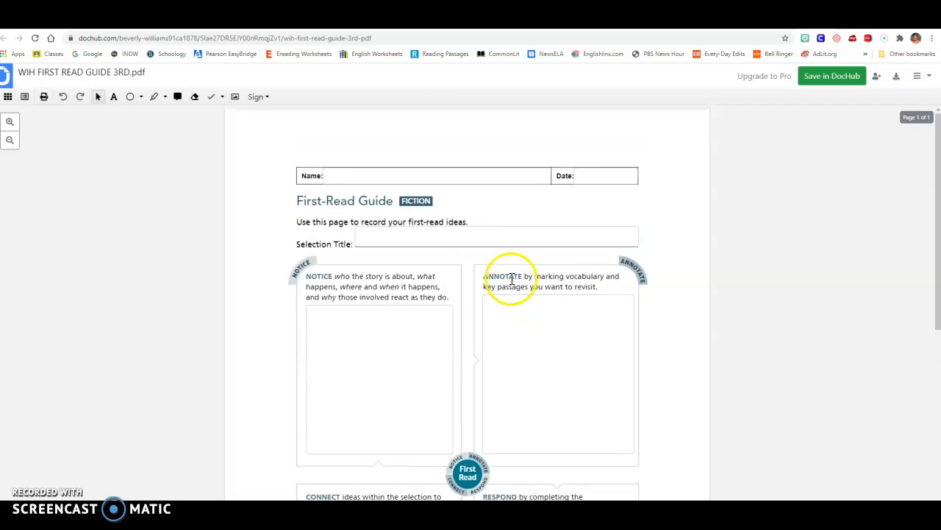
- Fill in the First-Read Guide's Name field with the student's full name, correcting the capitalization
left_click(343, 174)
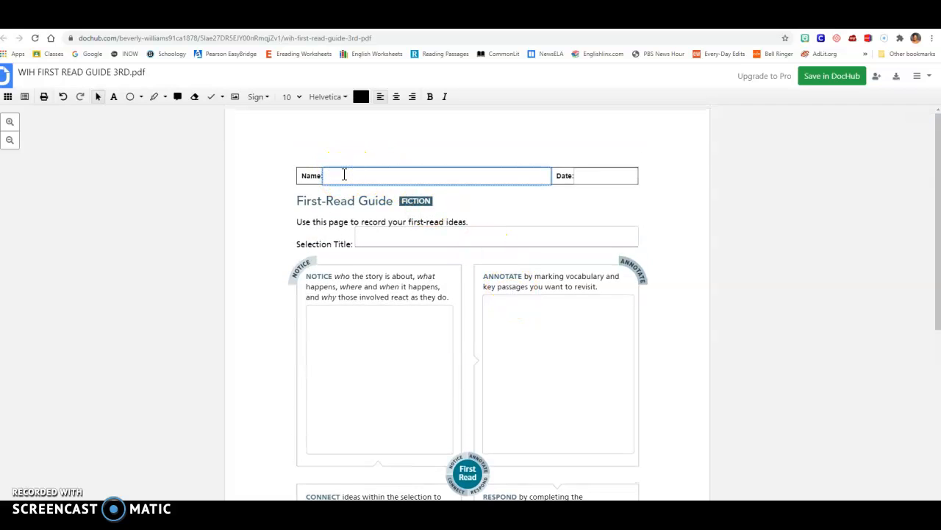
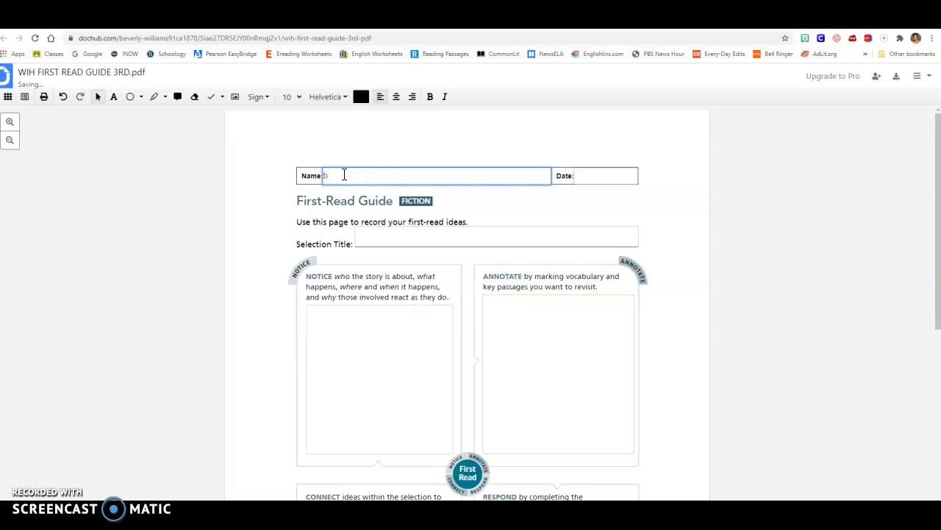
left_click(380, 241)
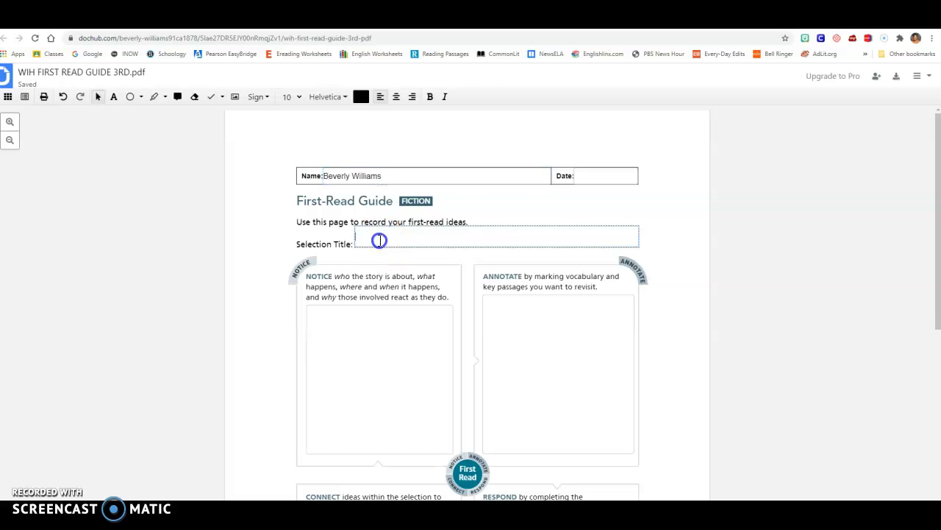
left_click(382, 318)
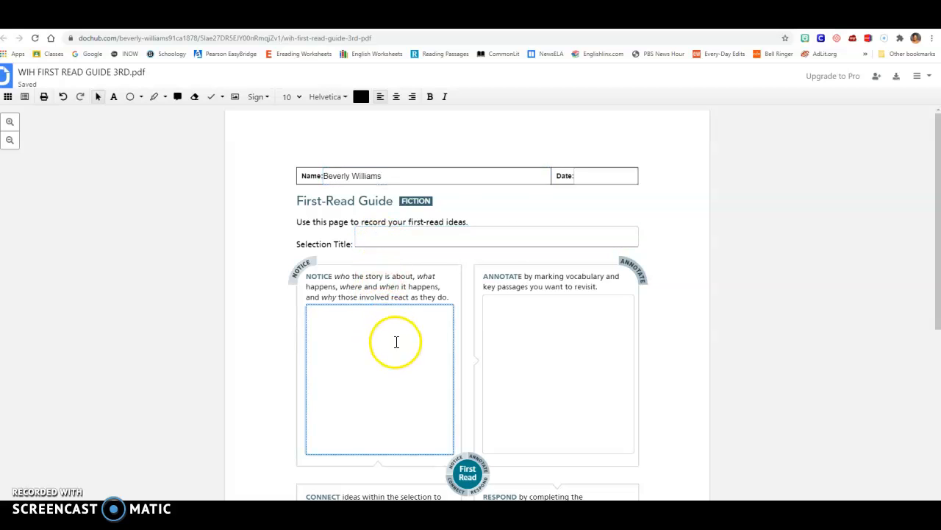
- Download the current version of the completed PDF to the computer instead of exporting it to Drive
left_click(897, 78)
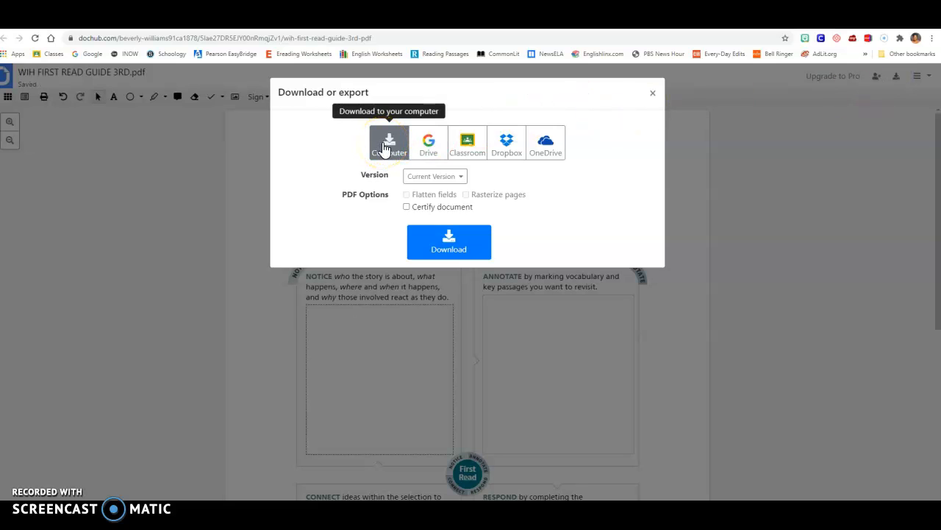
left_click(437, 151)
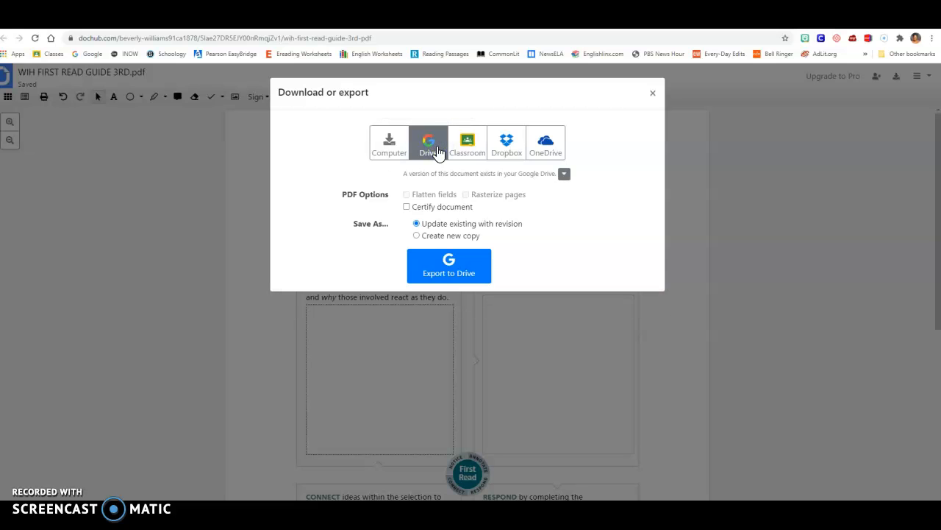
left_click(395, 150)
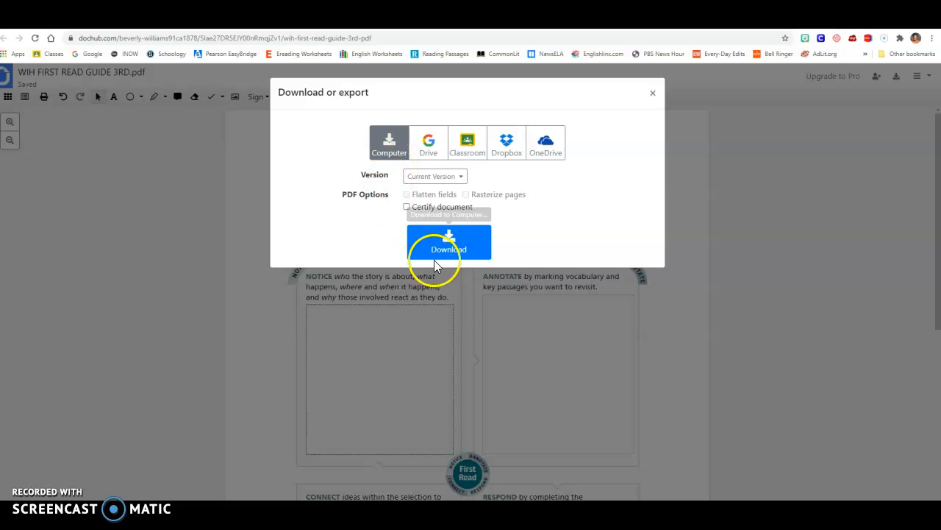
left_click(458, 245)
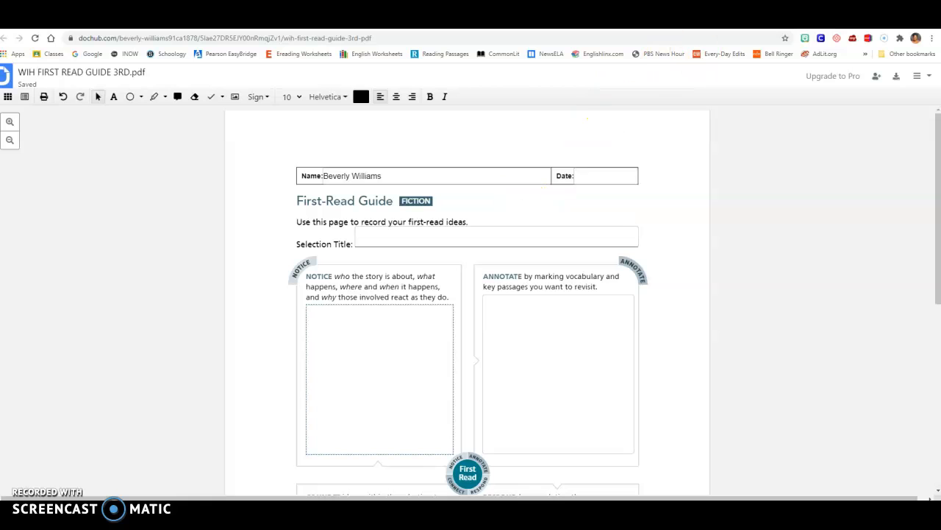
- Return to the ENGLISH 10 folder in Google Drive and upload WIH FIRST READ GUIDE 3RD (1).pdf, updating the existing file
left_click(798, 21)
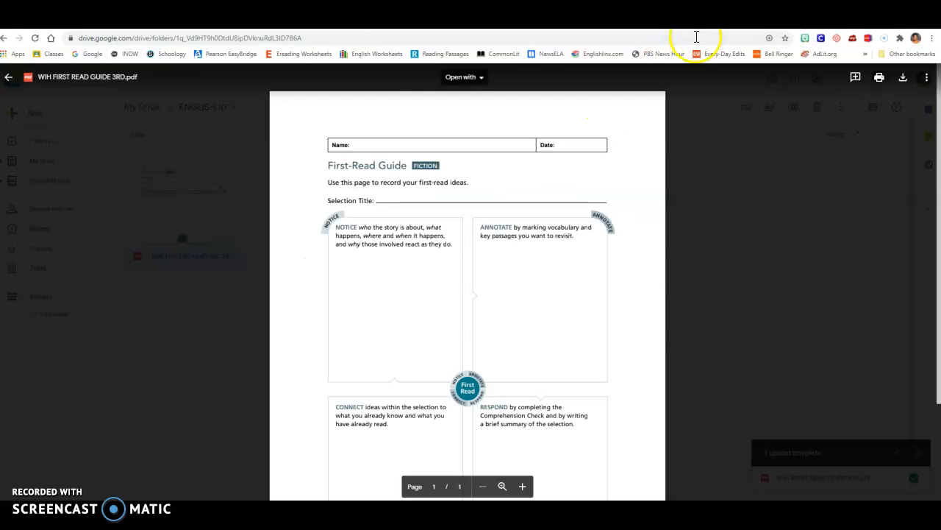
left_click(8, 78)
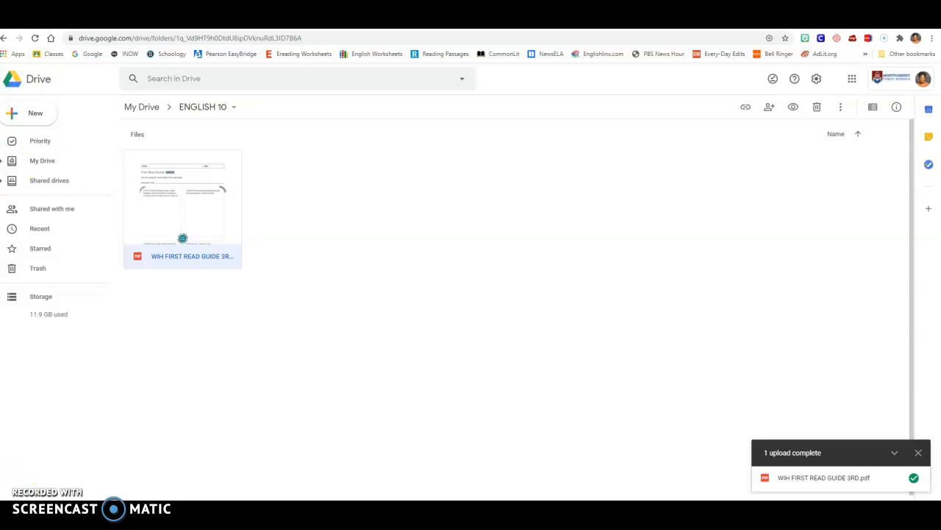
left_click_drag(10, 494, 435, 257)
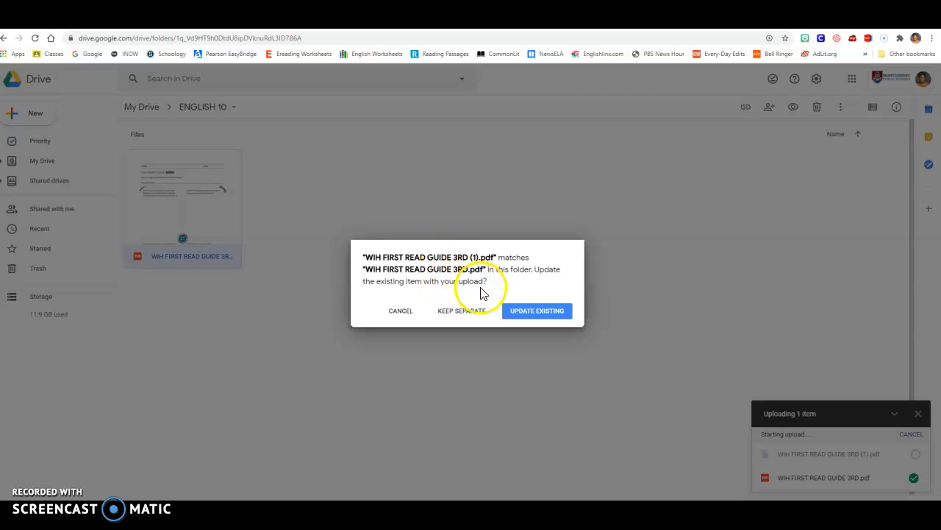
left_click(472, 316)
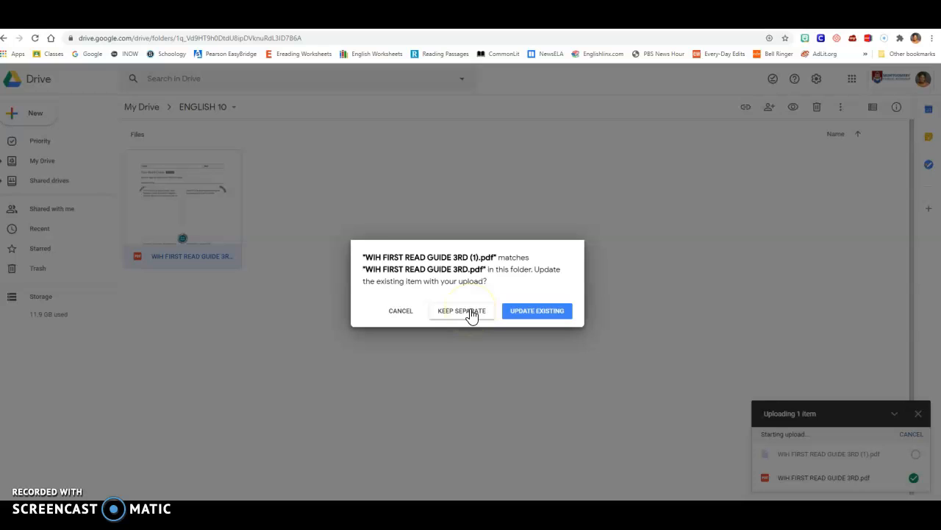
left_click(546, 316)
left_click(546, 316)
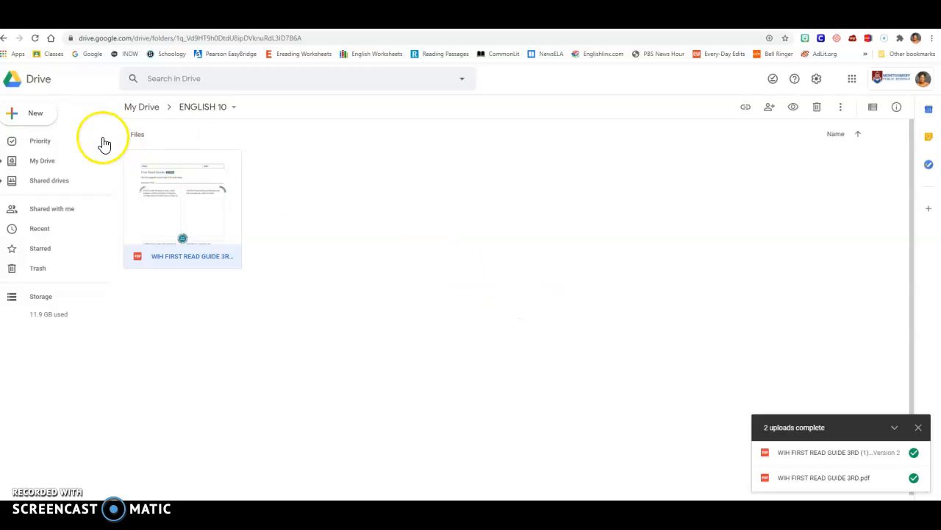
left_click(38, 115)
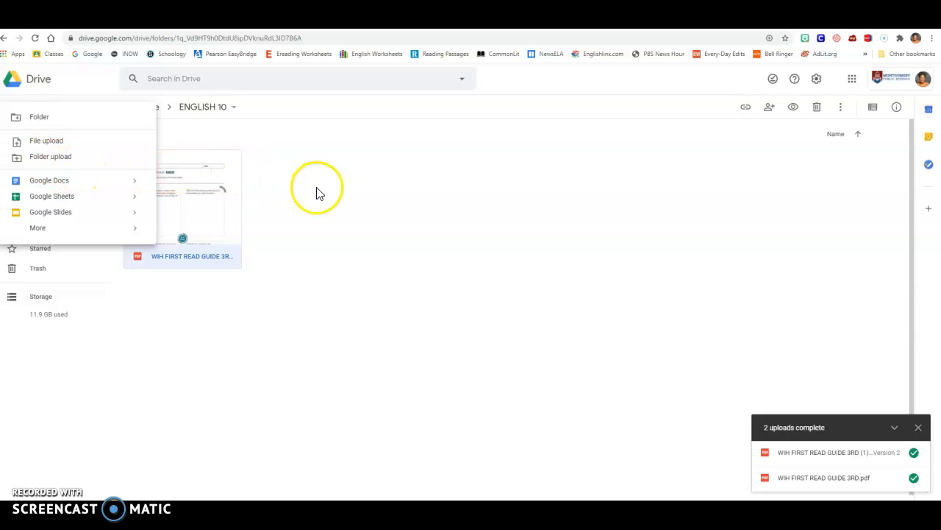
left_click(287, 187)
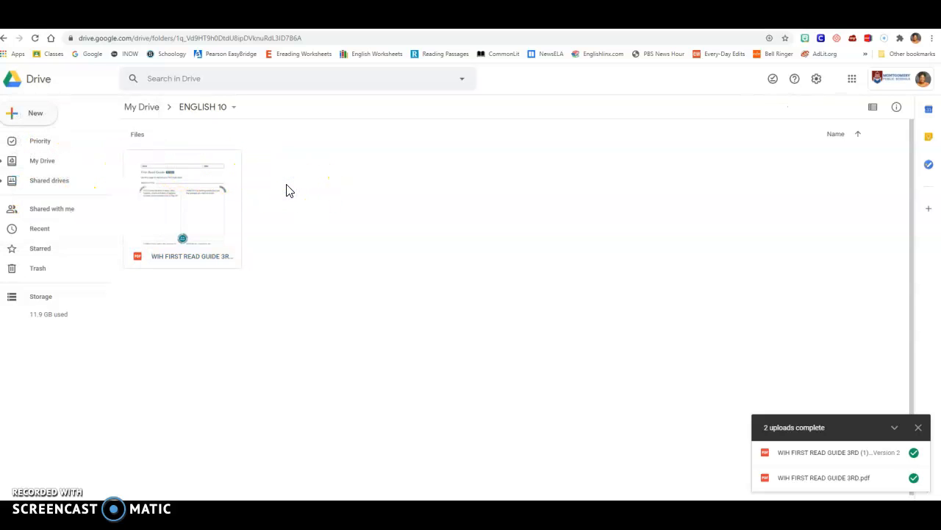